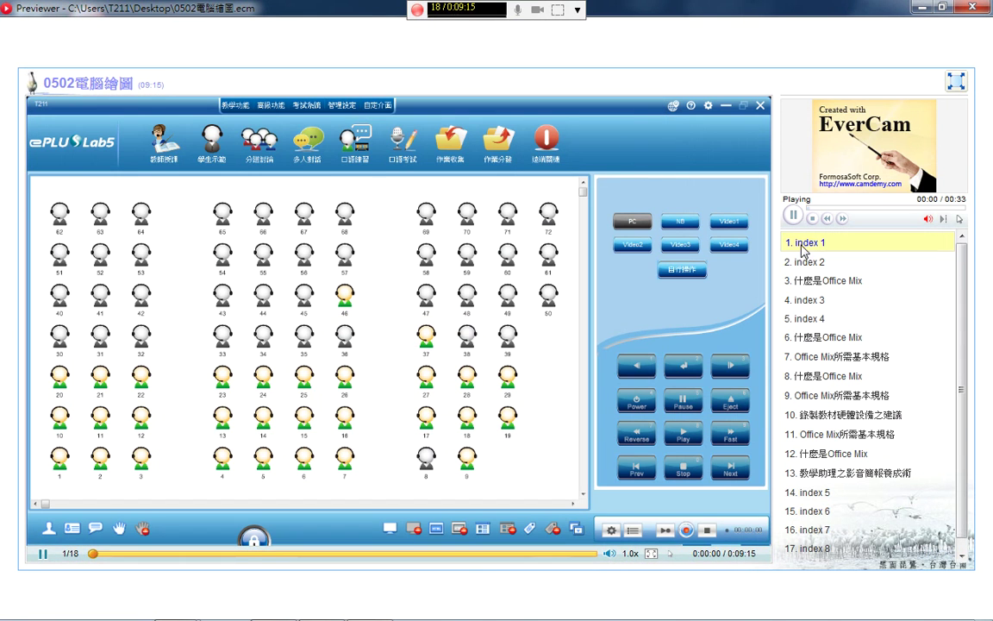
Pause the 0502電腦繪圖 preview on the 教學助理之影音簡報養成術 title slide at 0:02:16
click(792, 214)
click(830, 358)
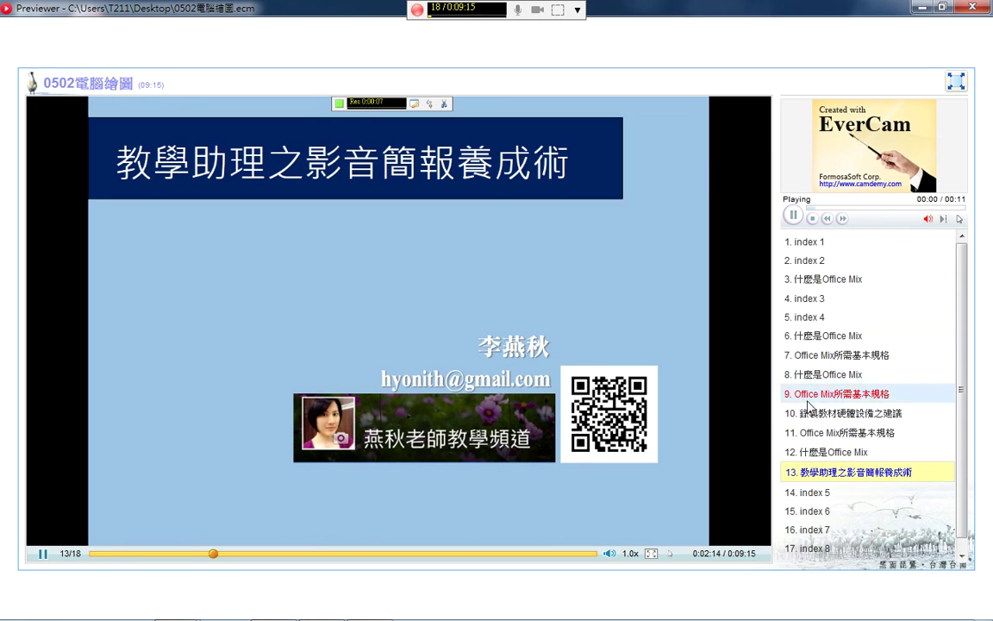
key(space)
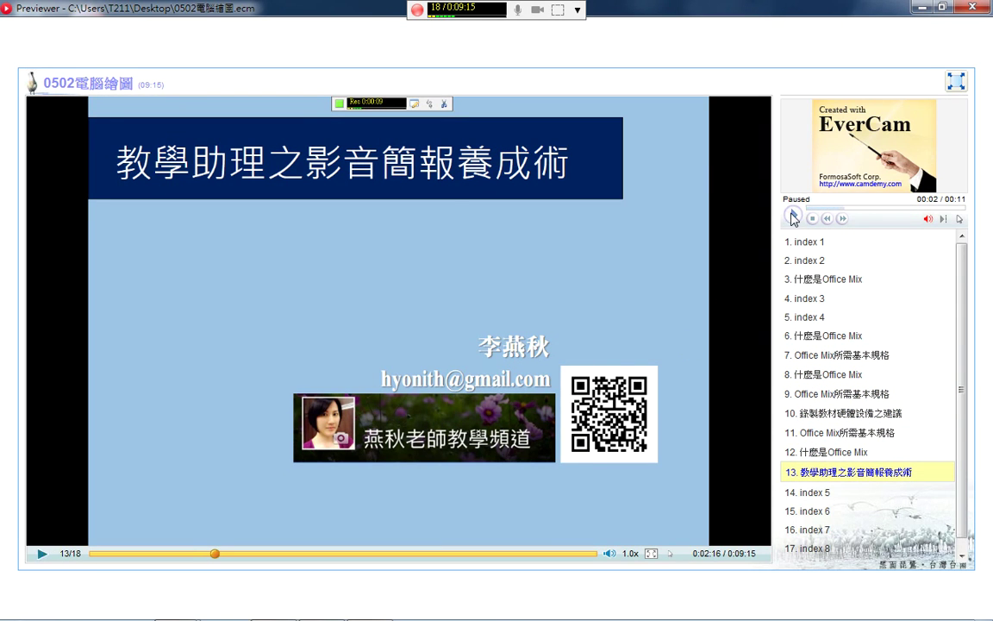
Review the 檔案 > 摘要資訊 and 設定 menu entries, then close the Previewer window
click(577, 10)
mouse_move(673, 24)
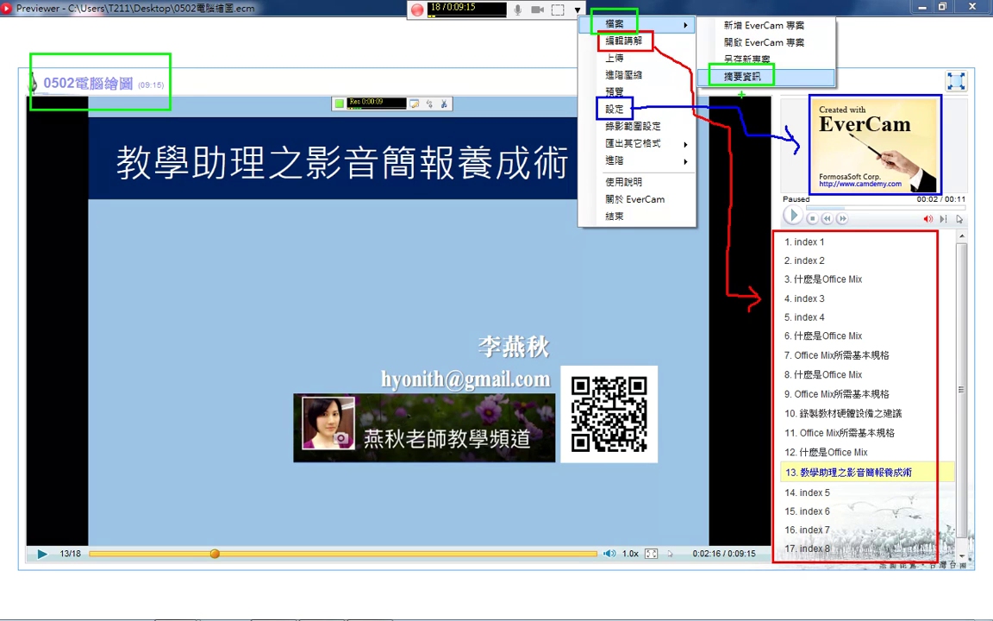
key(Escape)
click(965, 11)
Untick 錄講師影像 in the recorder settings to stop recording the lecturer's webcam
click(577, 10)
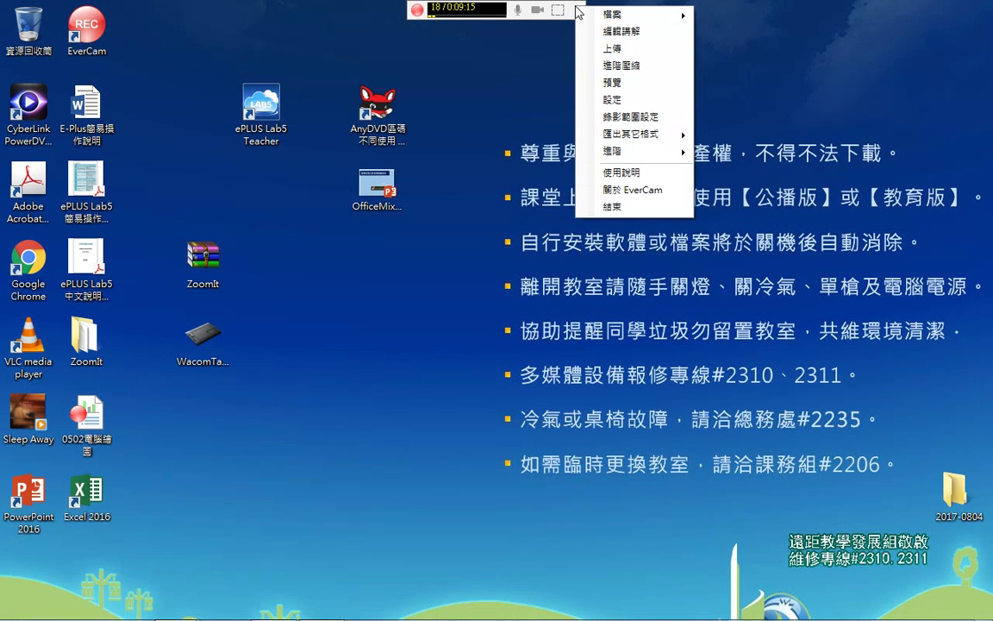
click(648, 107)
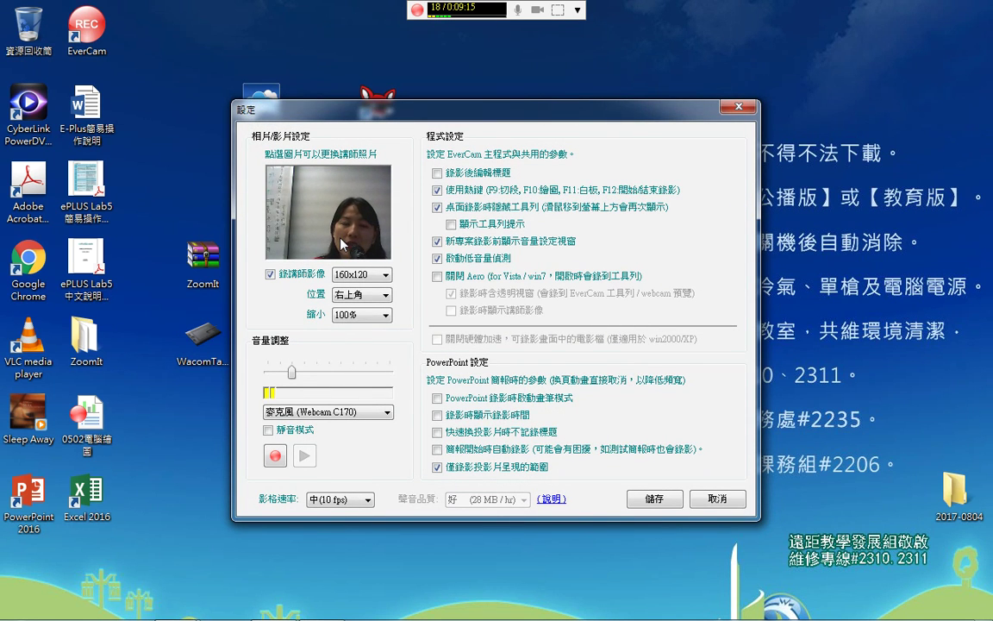
click(268, 275)
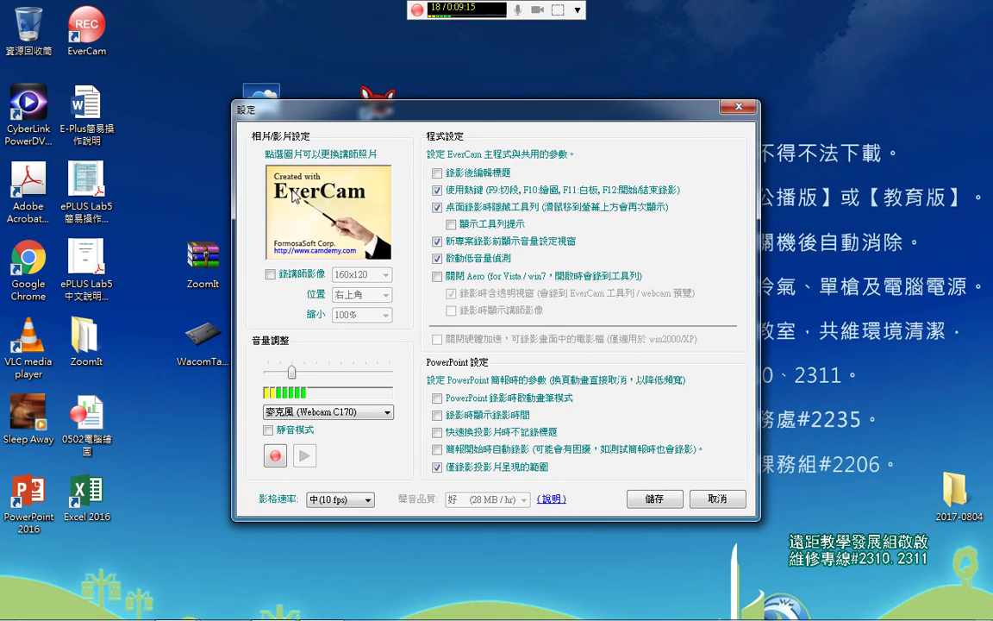
Set the lecturer photo to the 無尾熊 koala sample picture and save the settings
click(348, 206)
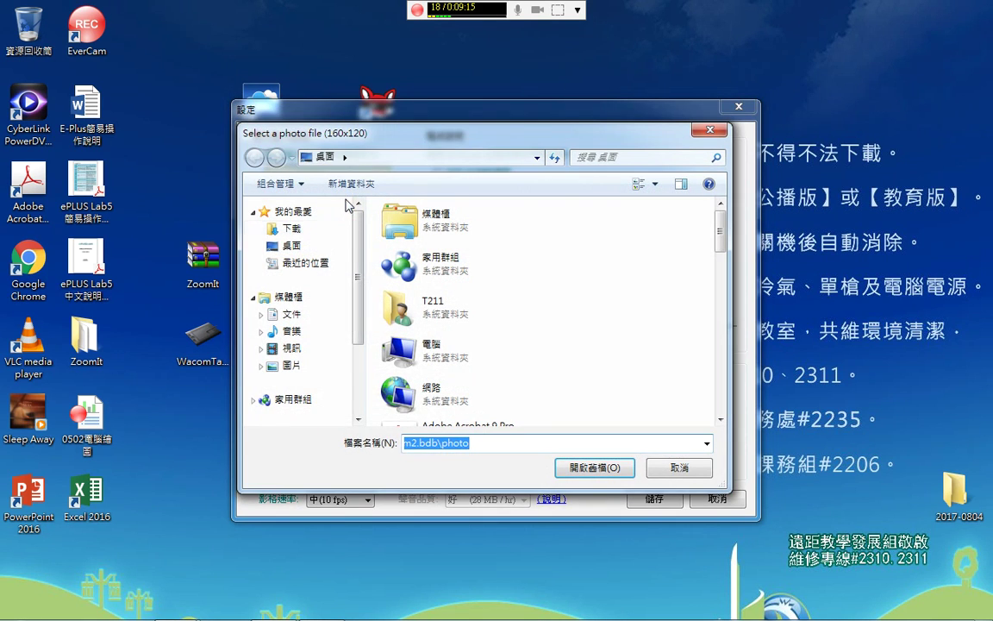
click(316, 367)
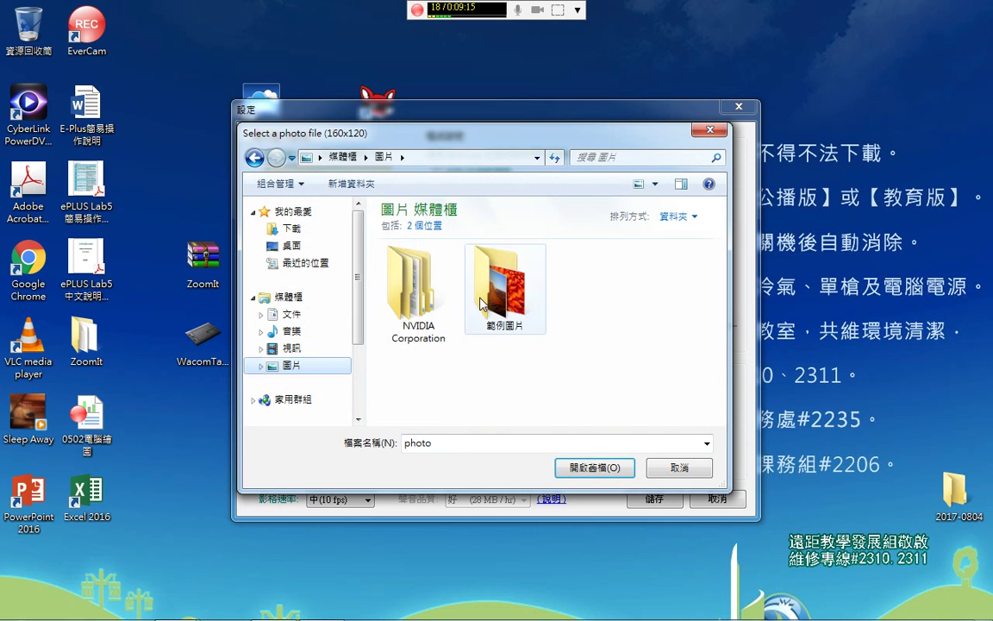
double_click(481, 303)
click(417, 349)
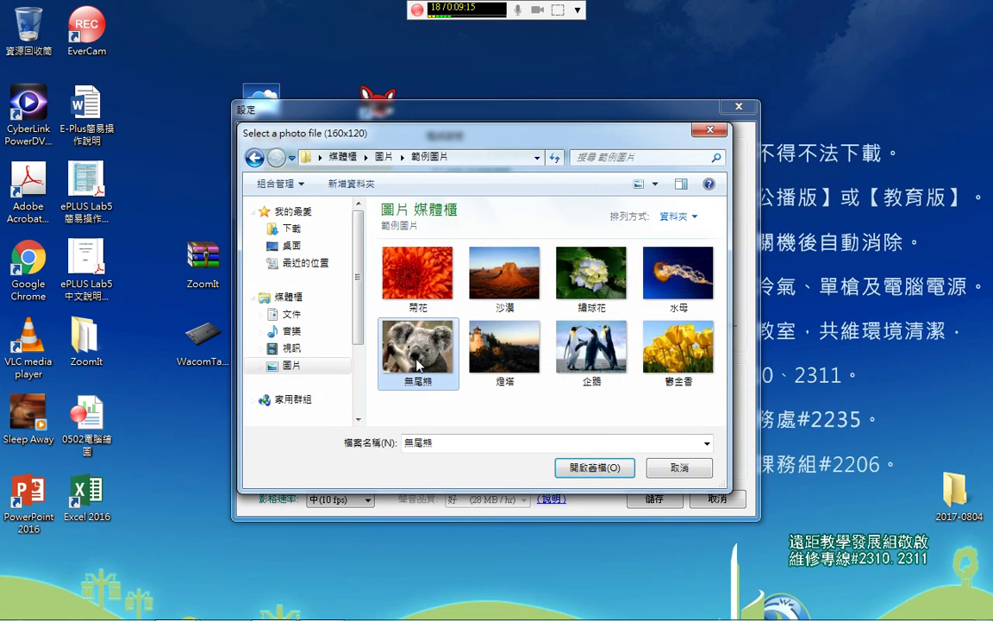
click(594, 467)
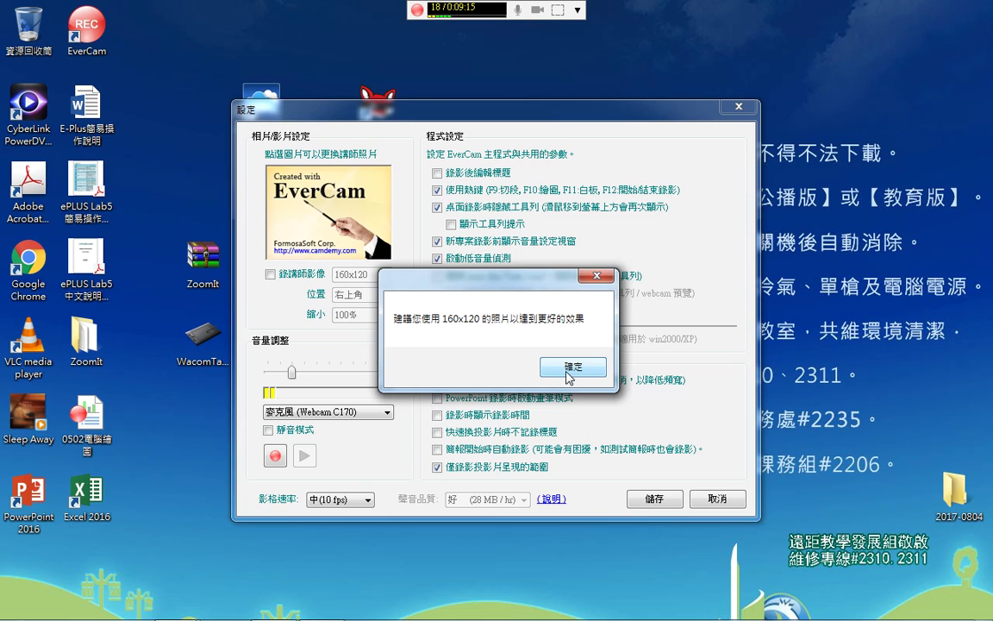
click(568, 374)
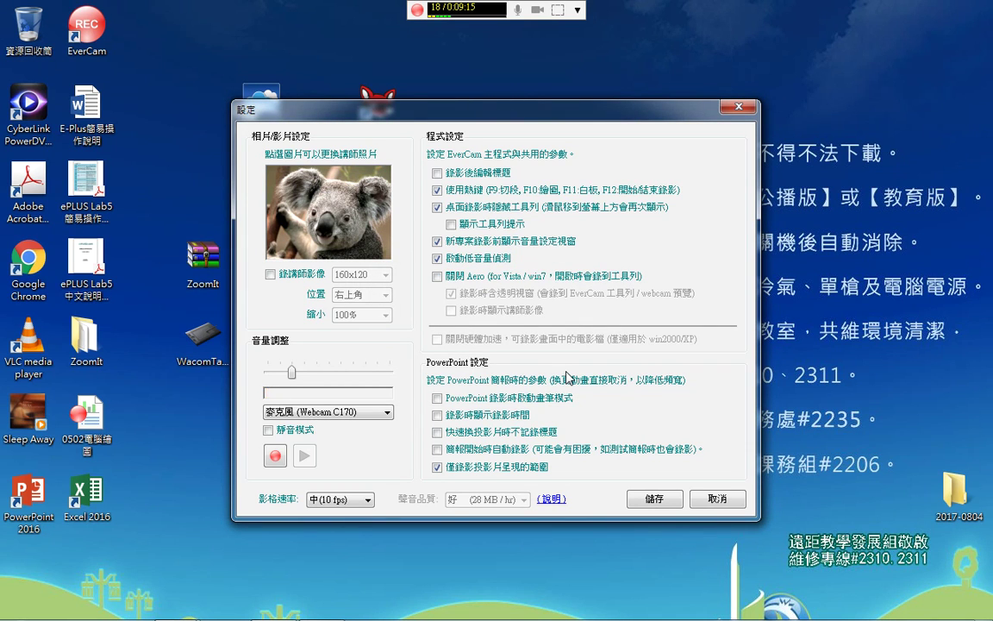
click(636, 497)
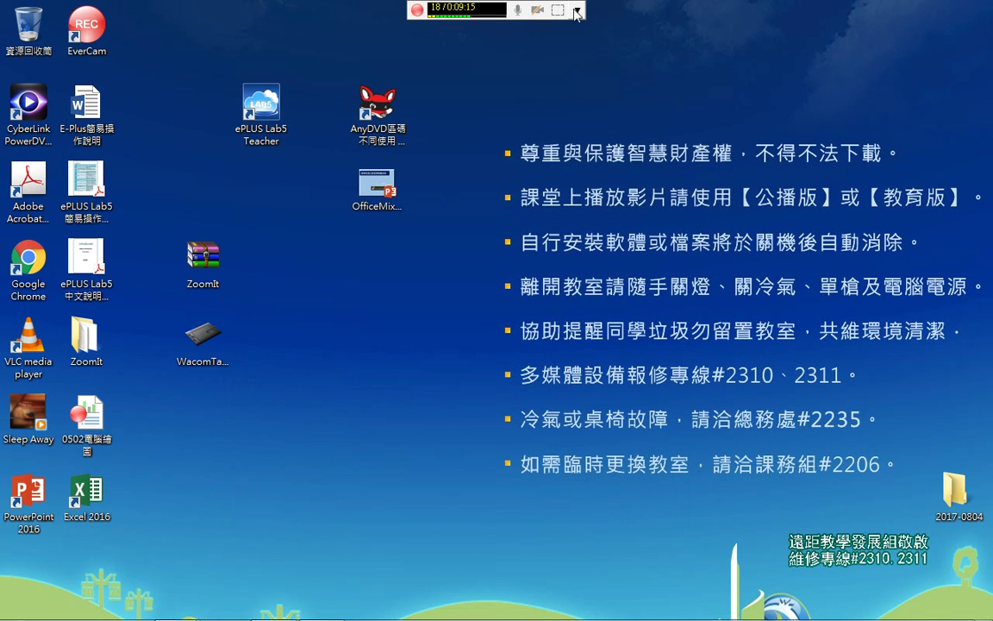
click(576, 9)
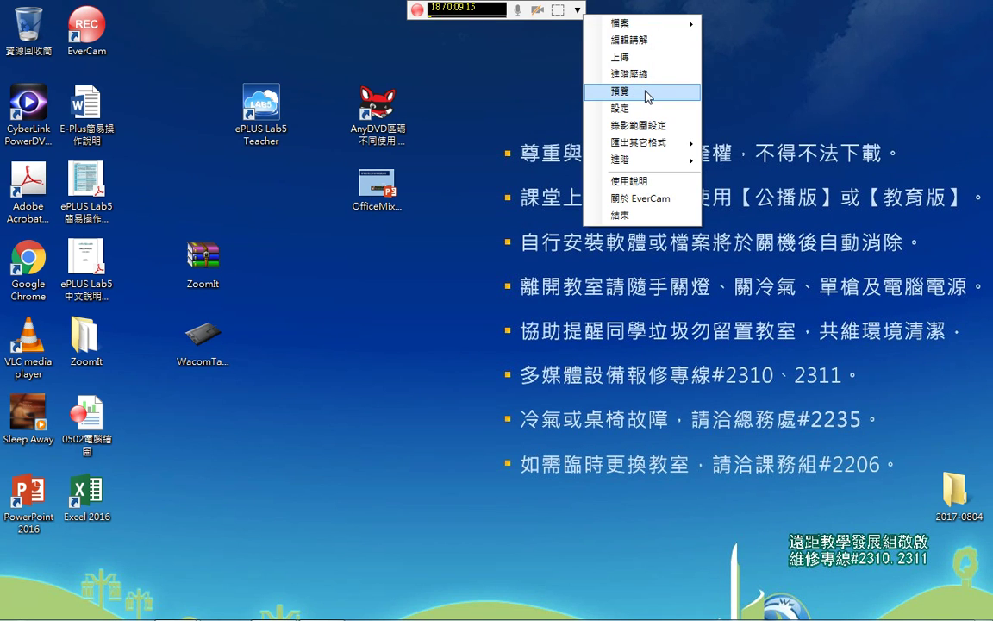
click(645, 94)
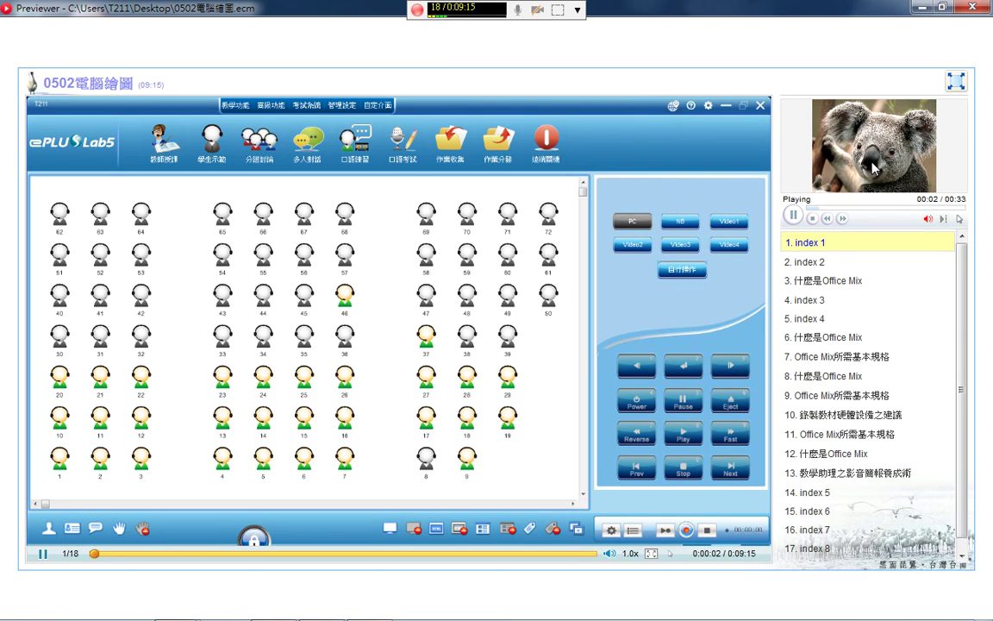
click(854, 376)
click(852, 396)
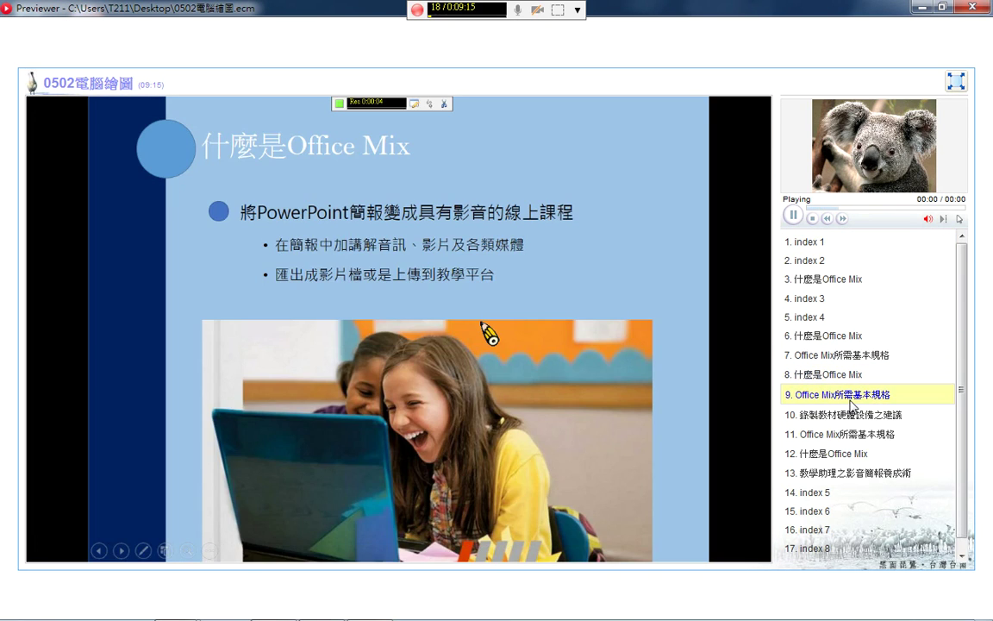
click(792, 216)
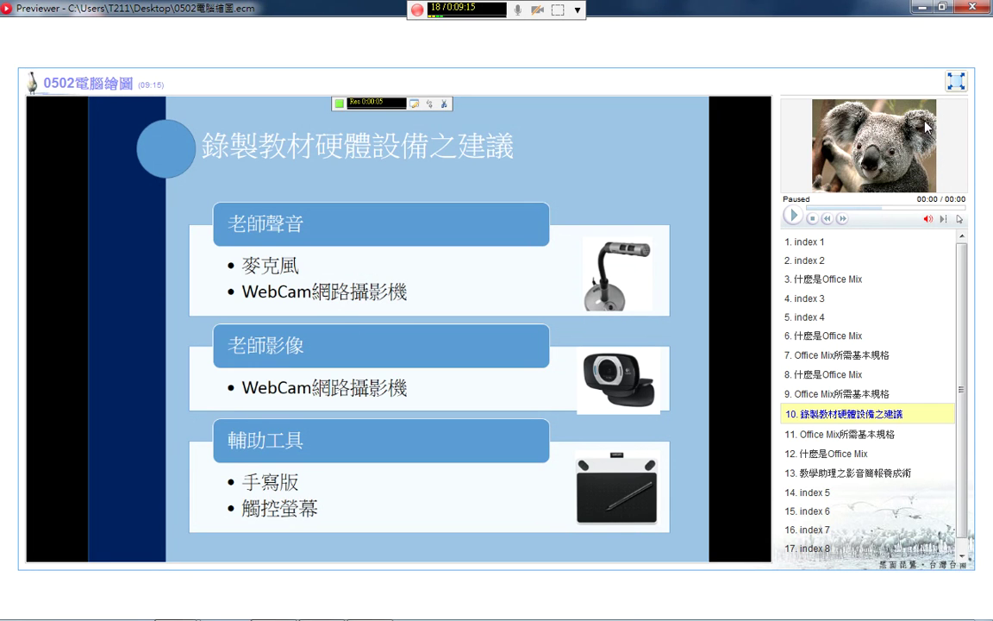
key(alt+F4)
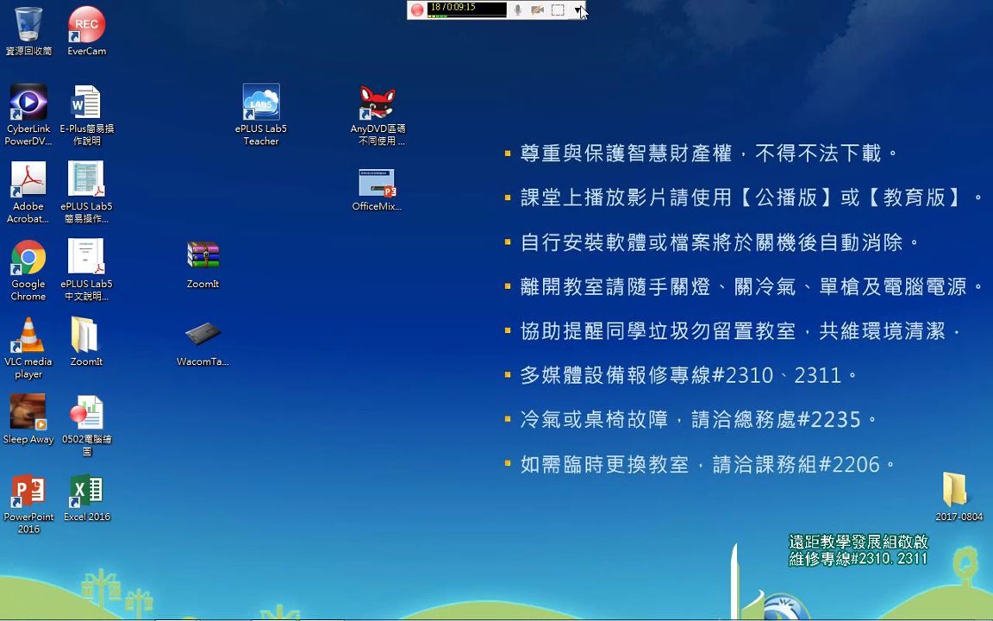
Enter the author's name and e-mail in the 作者 field of the 0502電腦繪圖 summary, then save
click(582, 9)
mouse_move(638, 15)
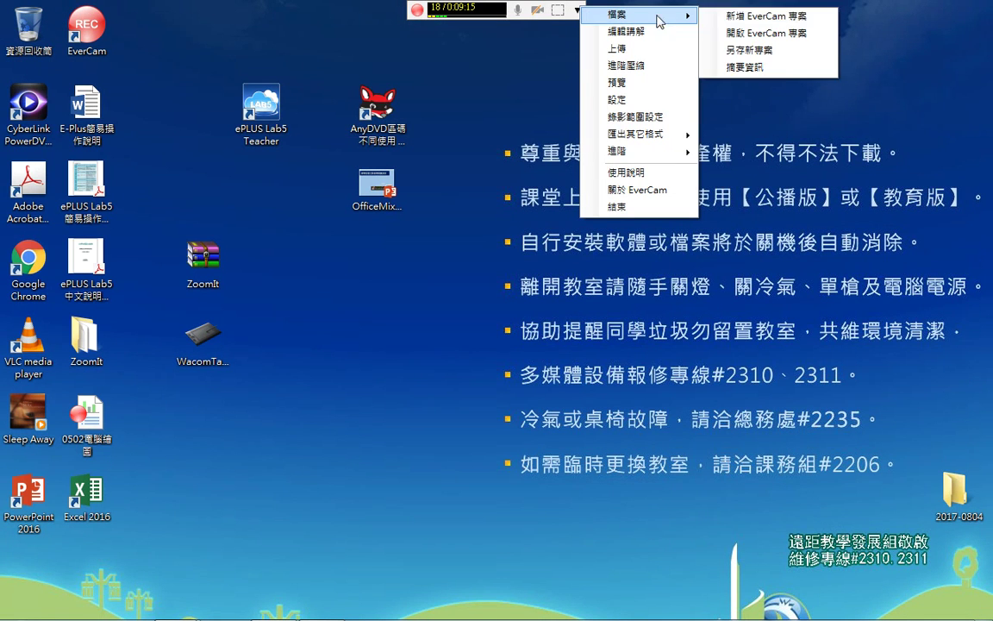
click(780, 75)
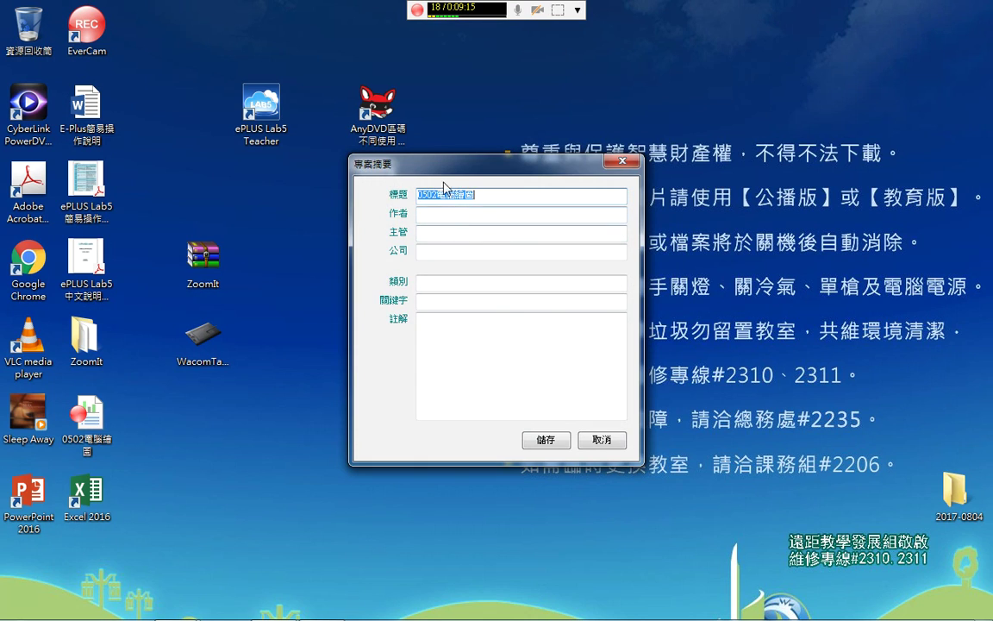
click(466, 195)
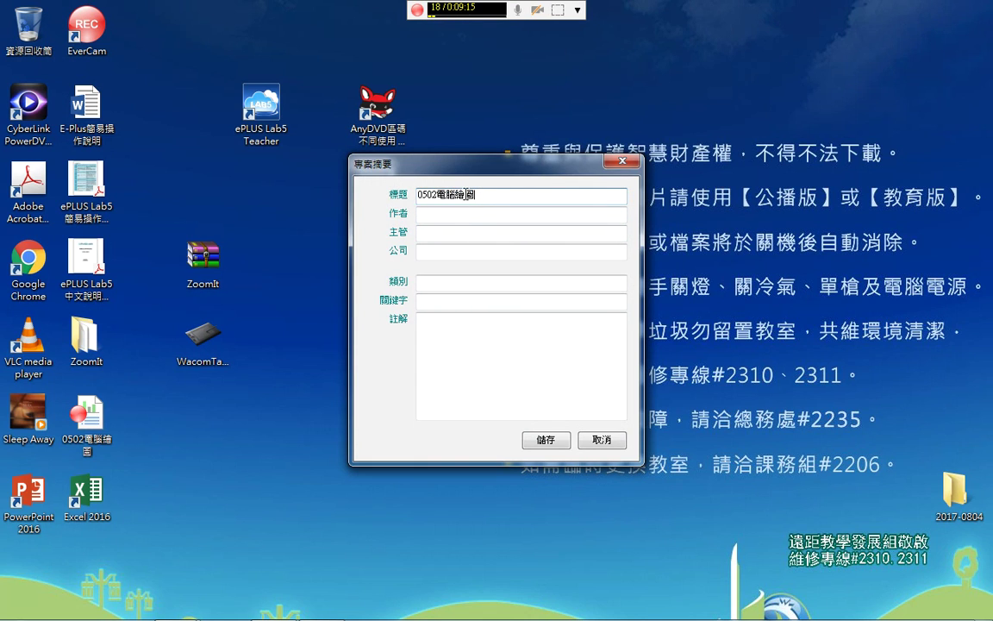
click(454, 217)
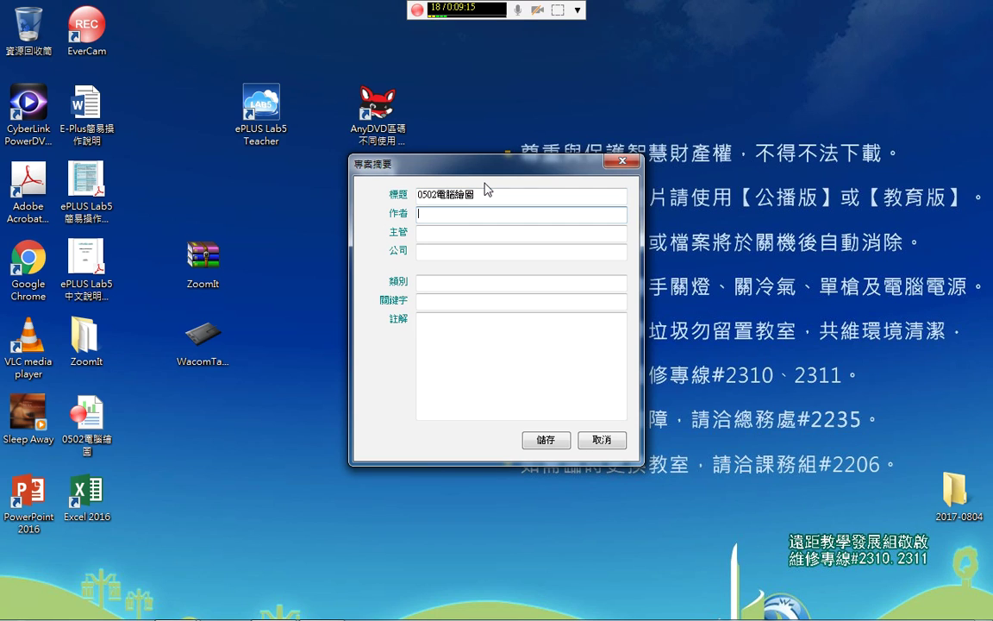
click(546, 440)
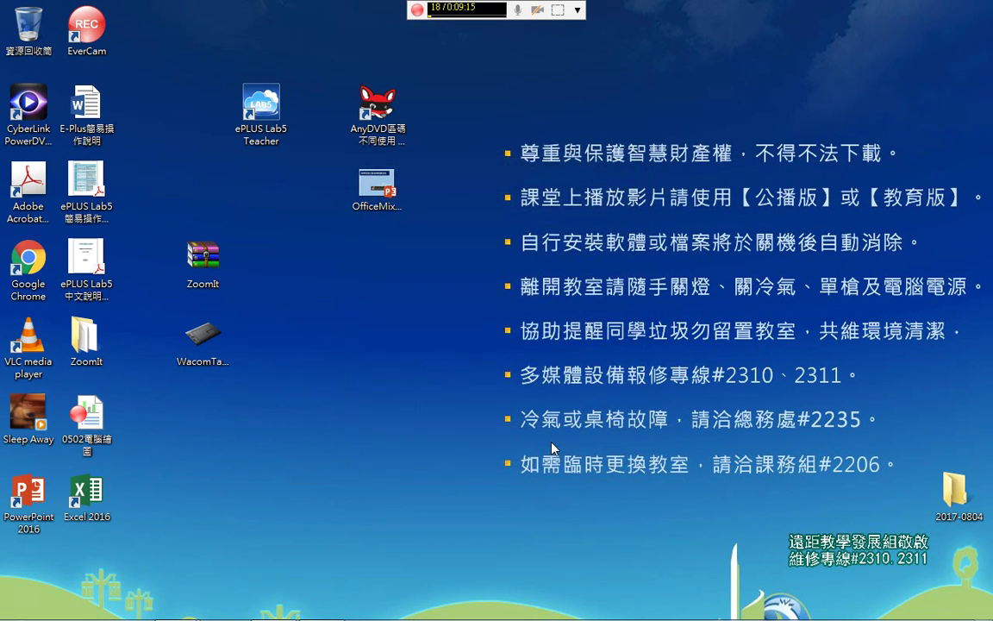
click(577, 10)
click(645, 88)
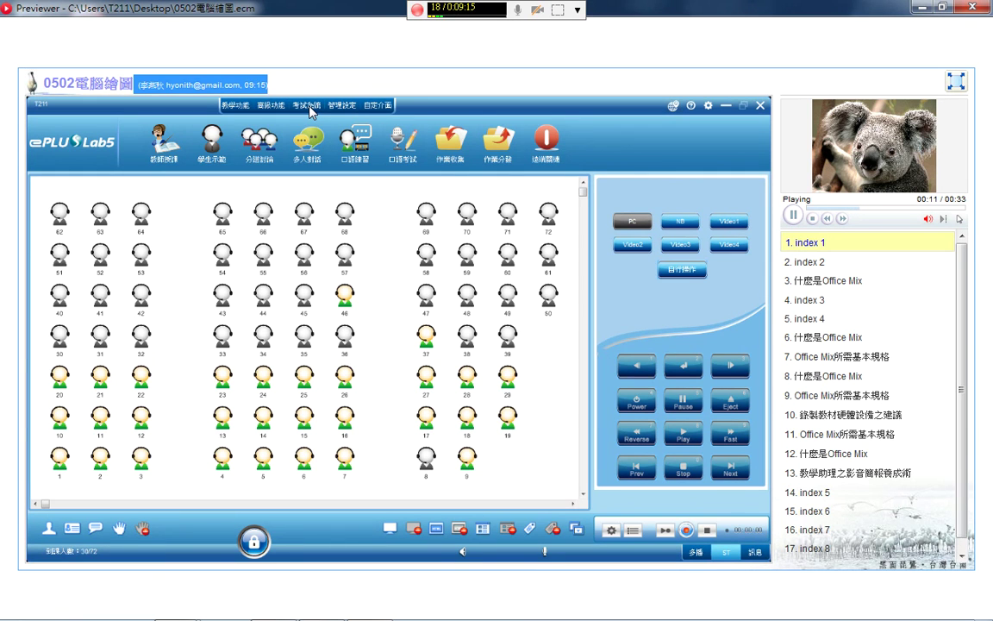
click(976, 7)
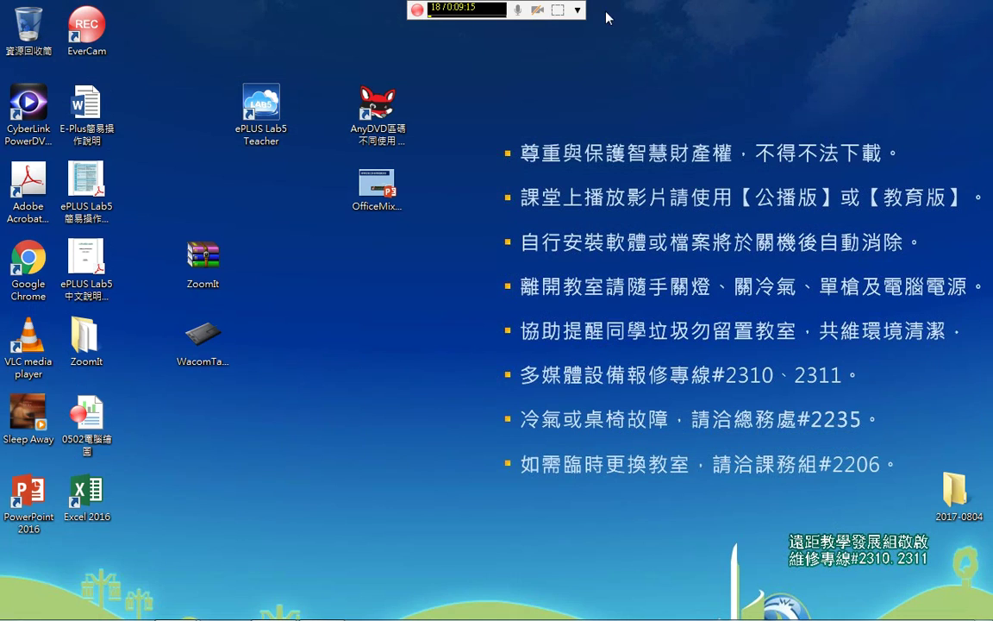
Clear the 作者 field in the project summary
click(576, 10)
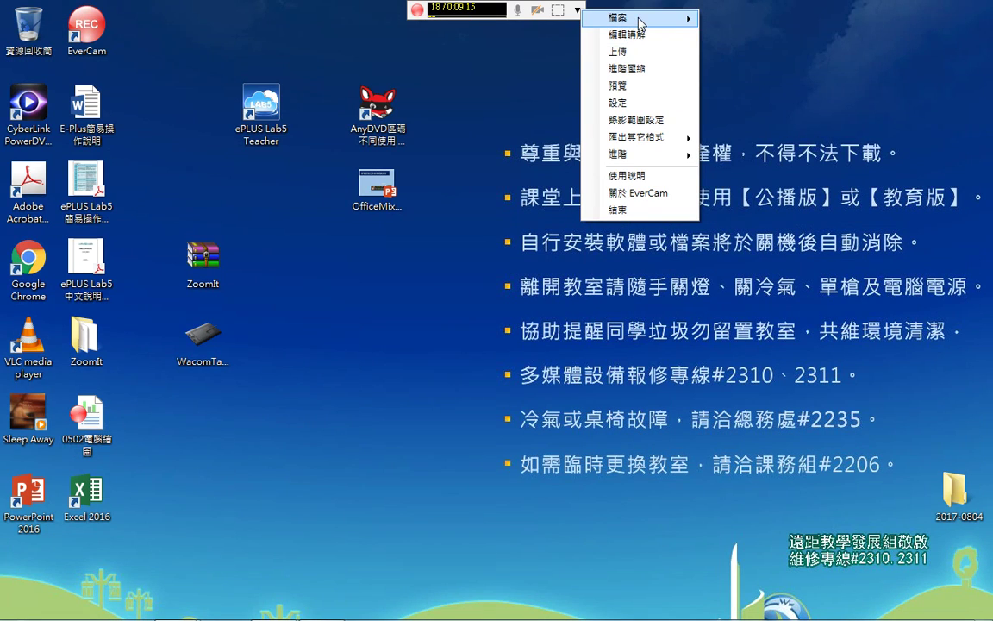
mouse_move(640, 20)
click(731, 69)
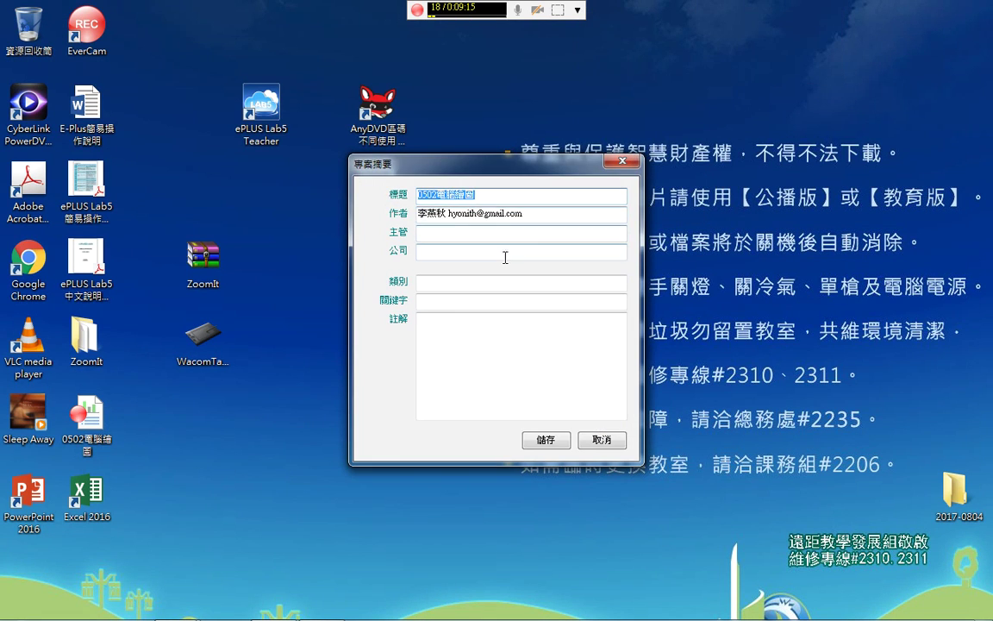
key(Tab)
key(ctrl+c)
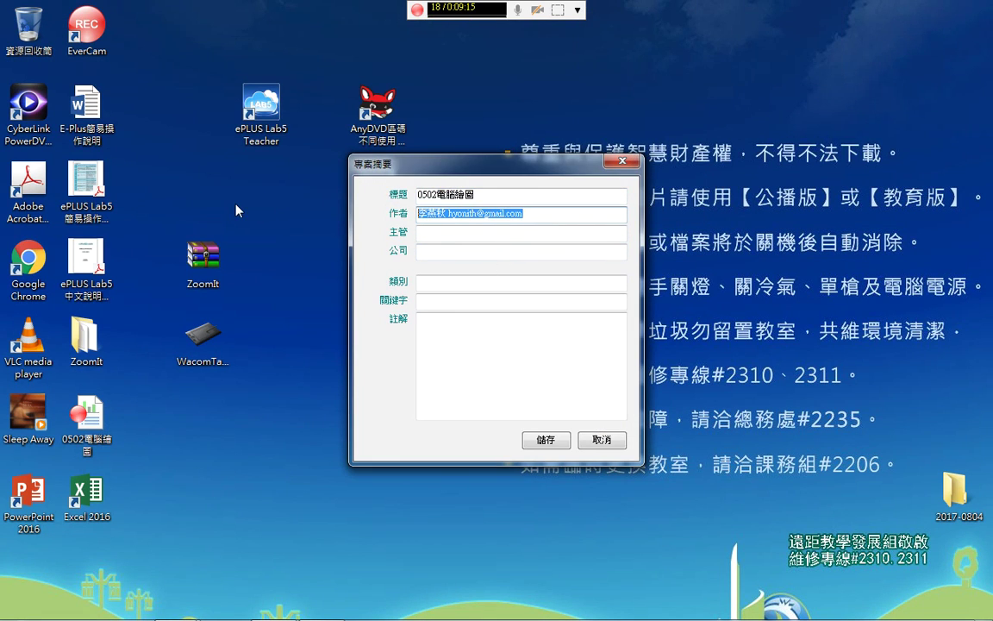
key(Delete)
Paste the author's name and e-mail after the 0502電腦繪圖 title and save the summary
click(485, 195)
text(v)
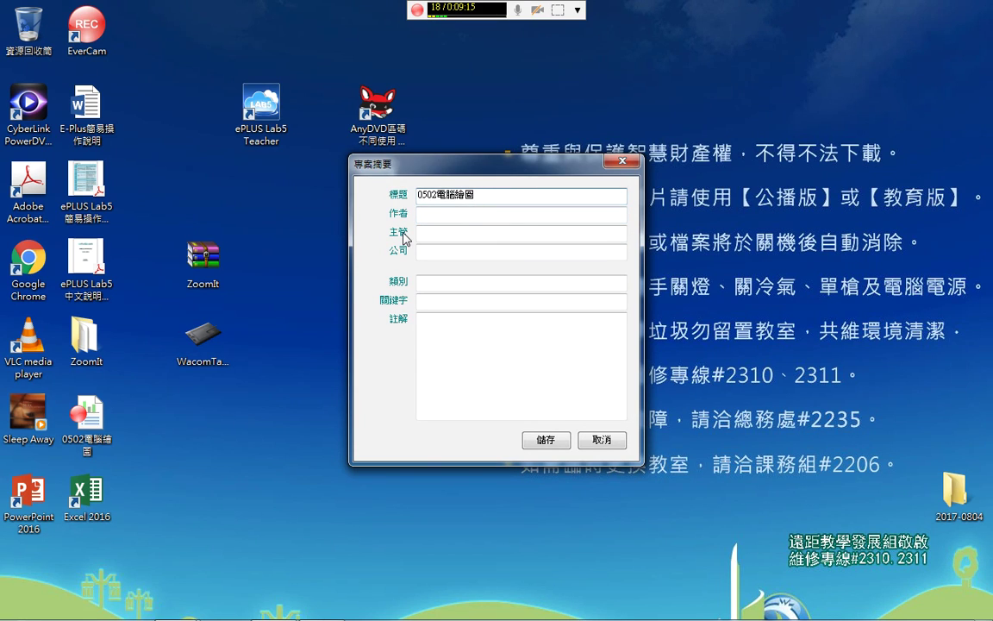
key(ctrl+v)
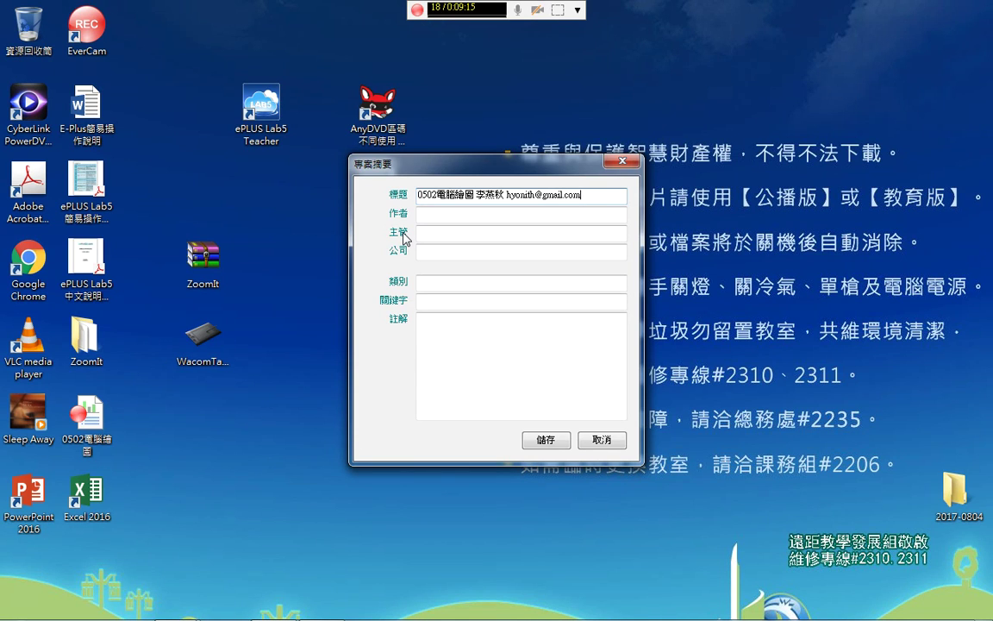
click(567, 441)
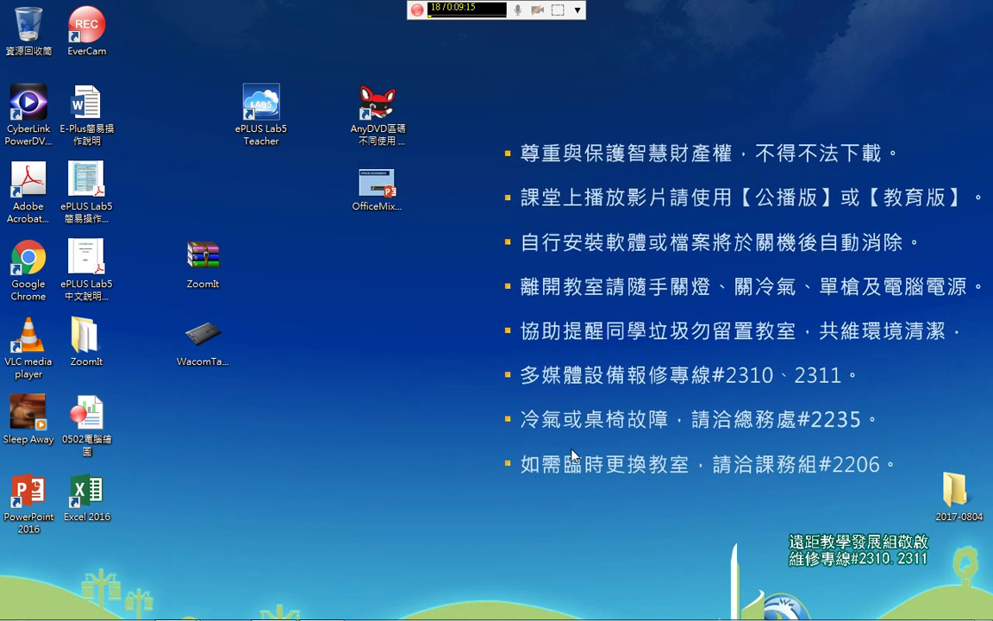
click(577, 10)
click(640, 83)
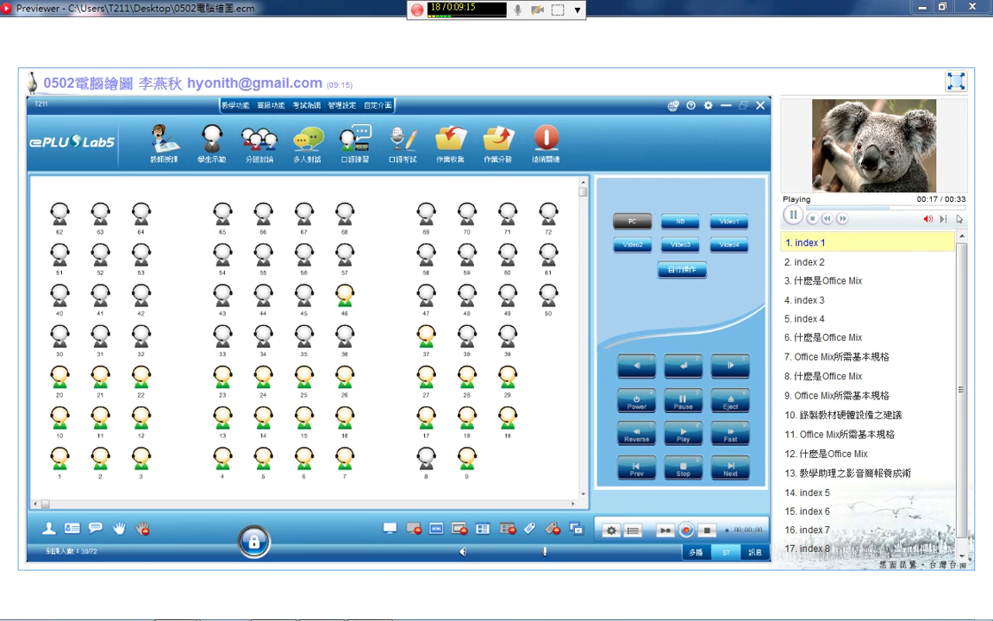
click(972, 6)
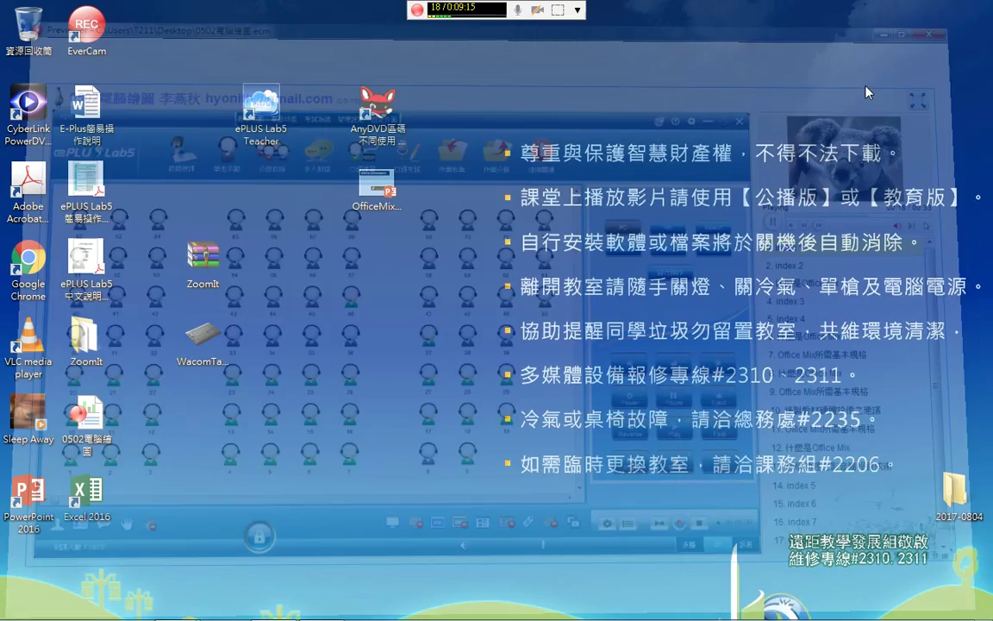